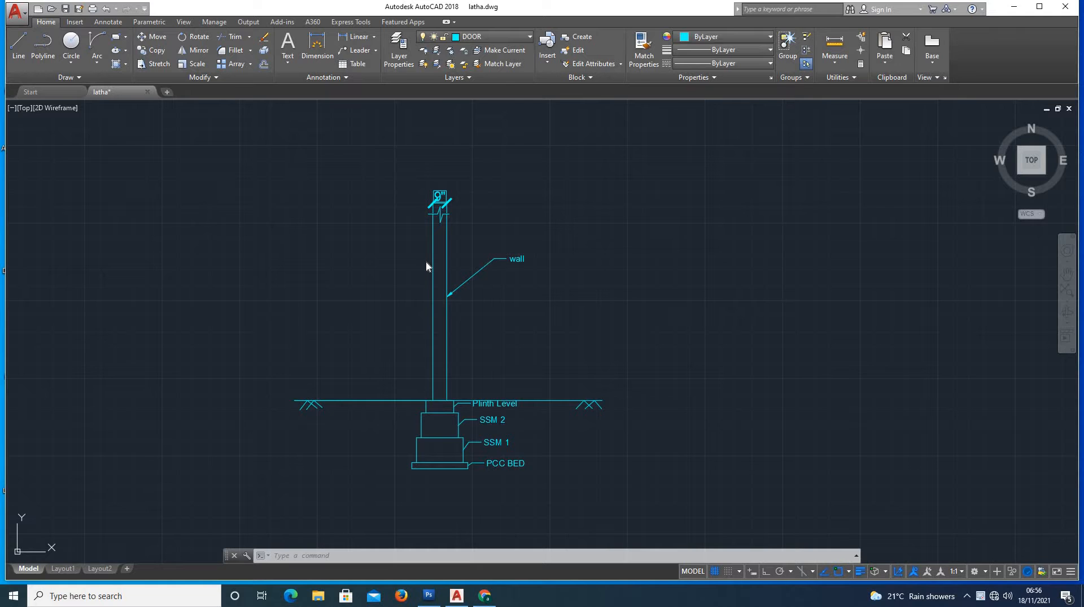
- Examine the wall footing section, from the PCC bed and SSM courses up to the plinth level and wall
scroll(440, 438, "up", 5)
scroll(435, 440, "down", 2)
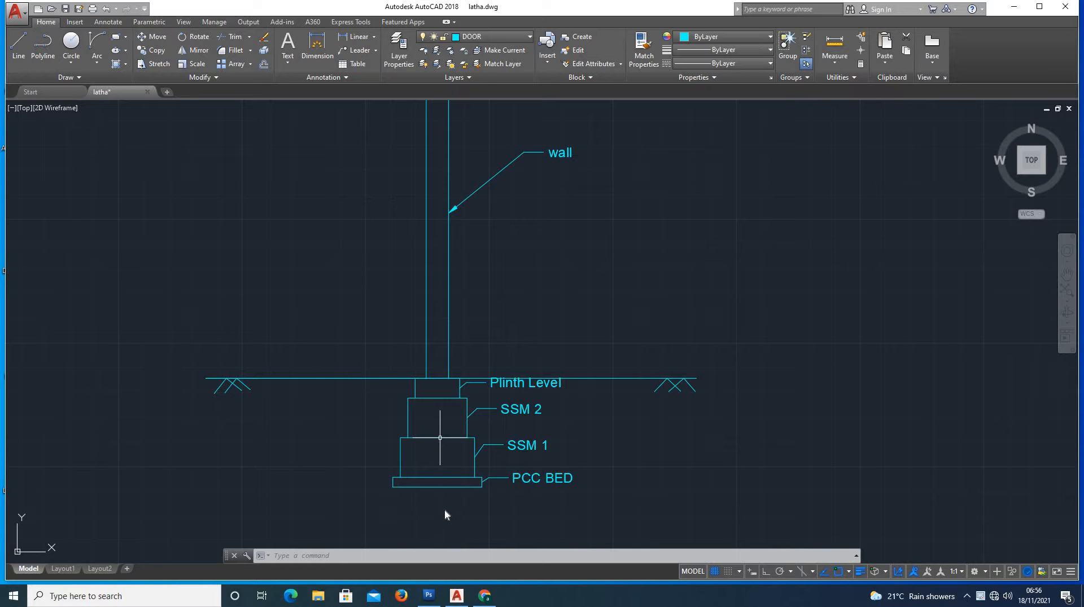
scroll(445, 507, "up", 2)
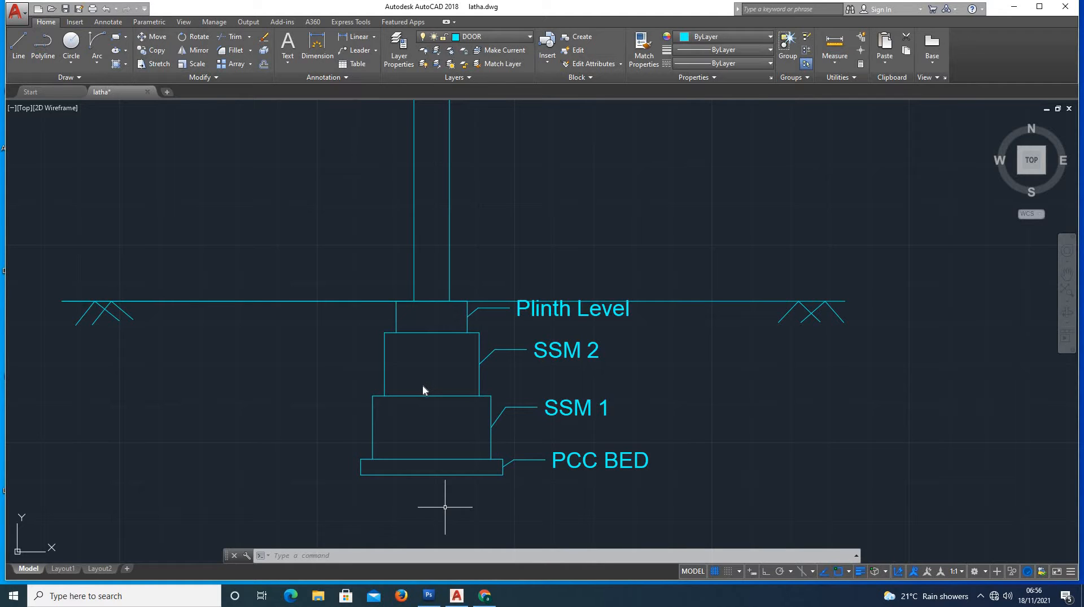
scroll(443, 310, "up", 4)
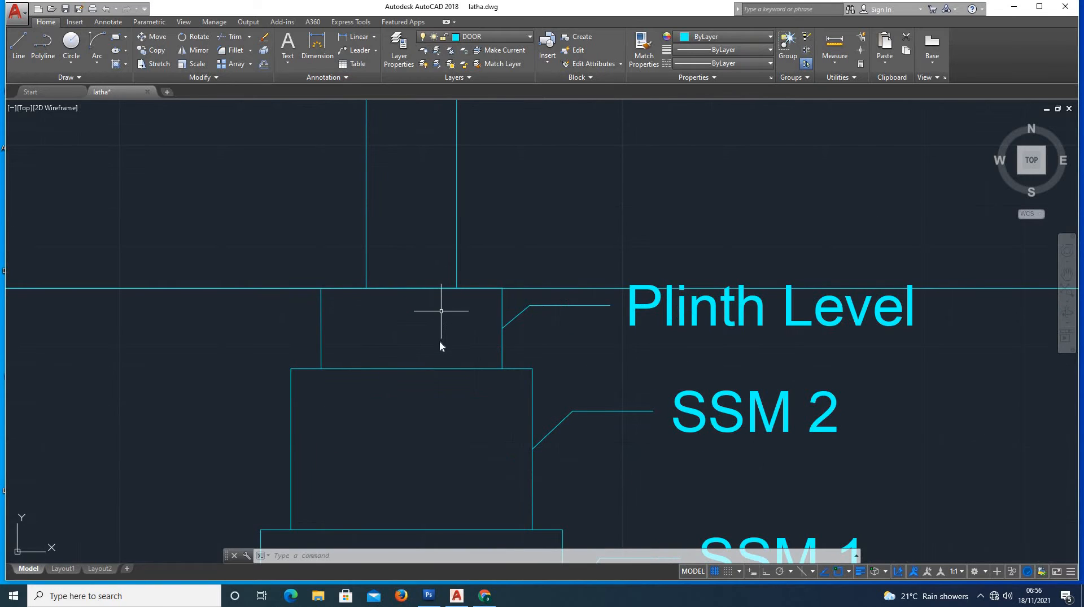
scroll(441, 310, "down", 4)
scroll(433, 323, "up", 2)
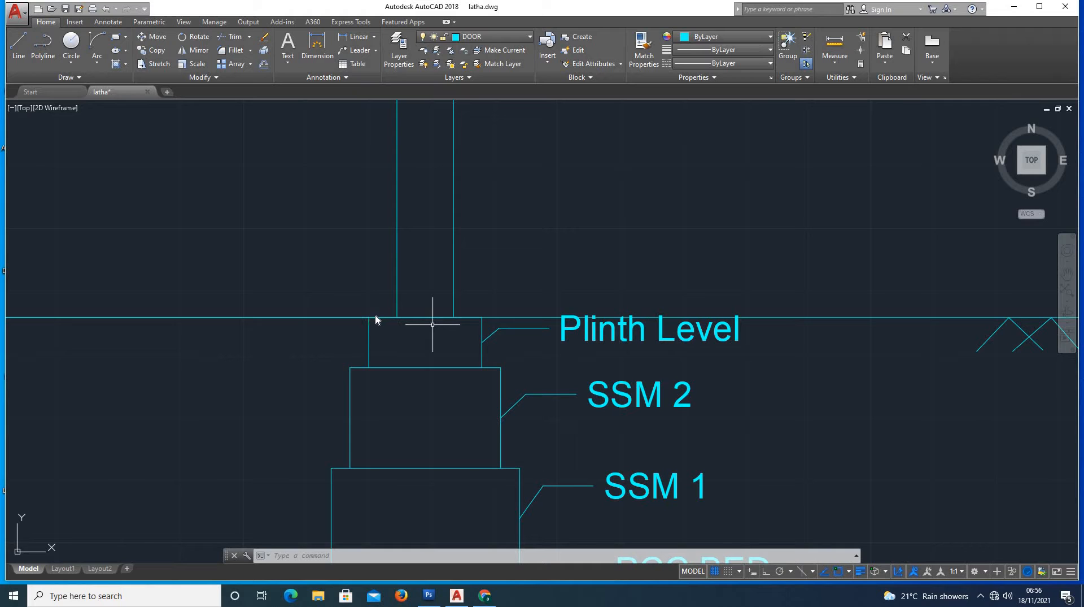
scroll(433, 324, "down", 4)
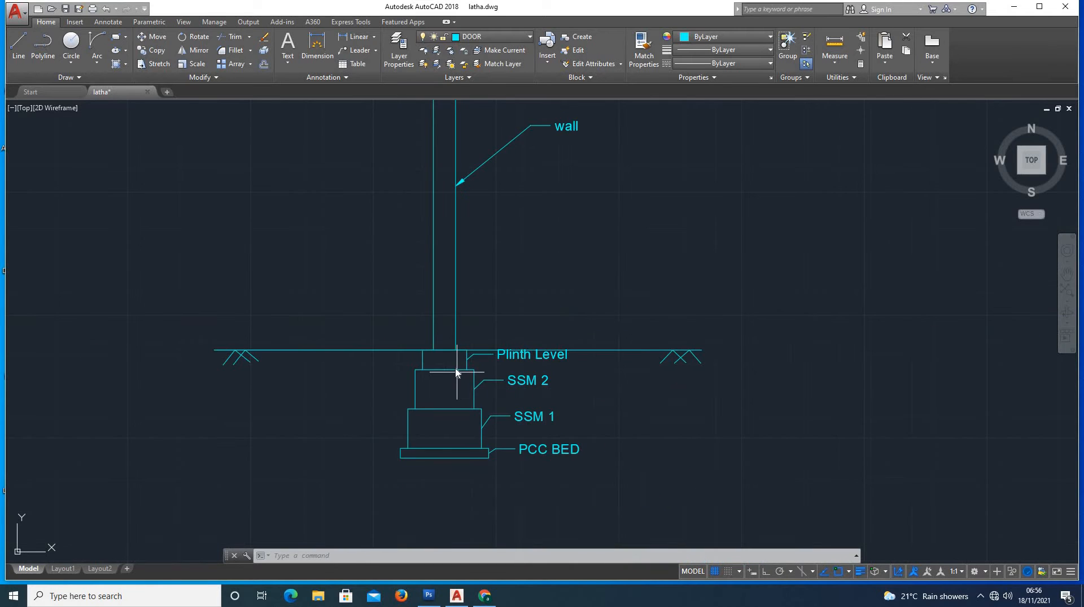
scroll(459, 370, "up", 4)
scroll(457, 362, "down", 4)
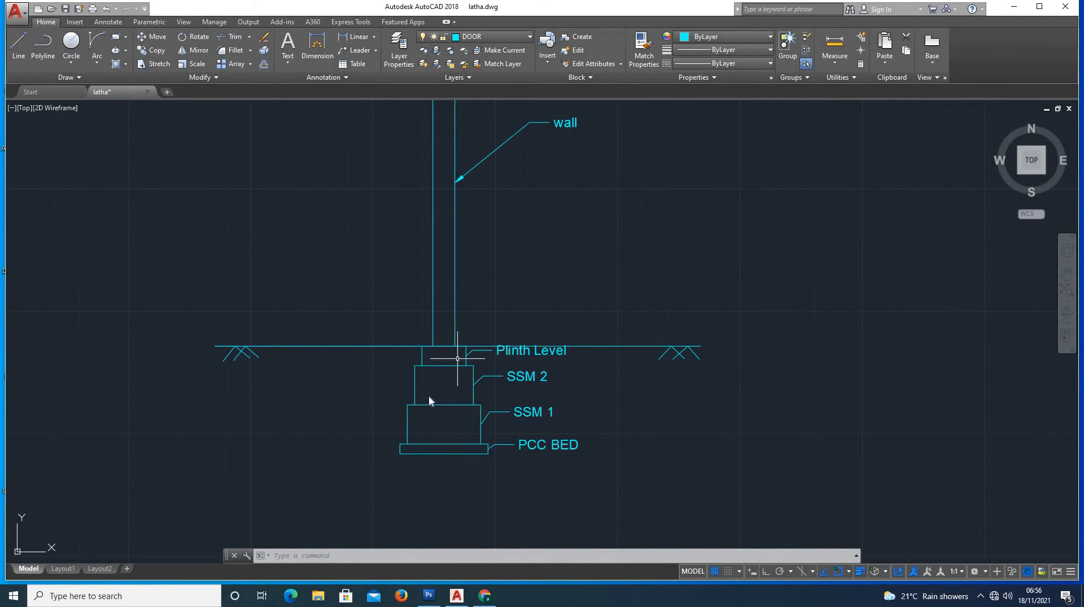
scroll(444, 446, "down", 4)
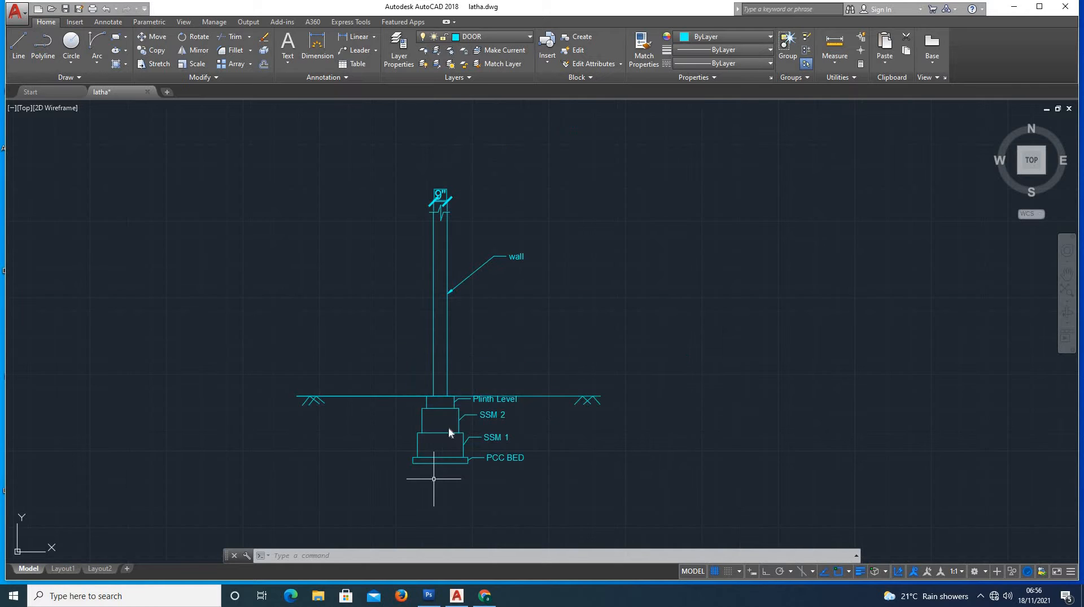
scroll(448, 426, "up", 4)
scroll(483, 520, "down", 3)
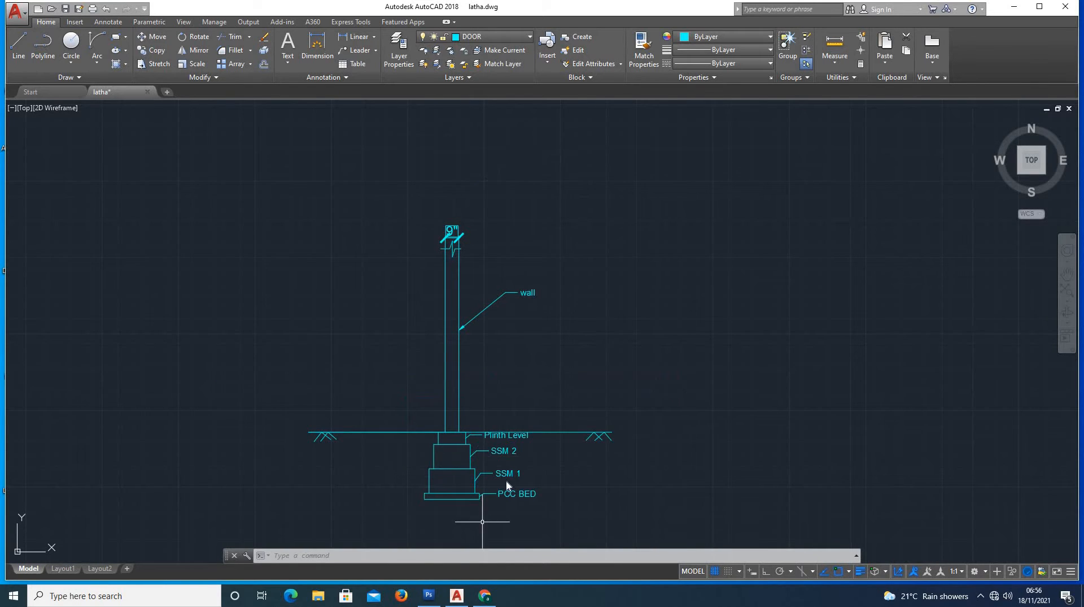
- Add the height 8" to the end of the Plinth Level leader label
scroll(500, 454, "up", 5)
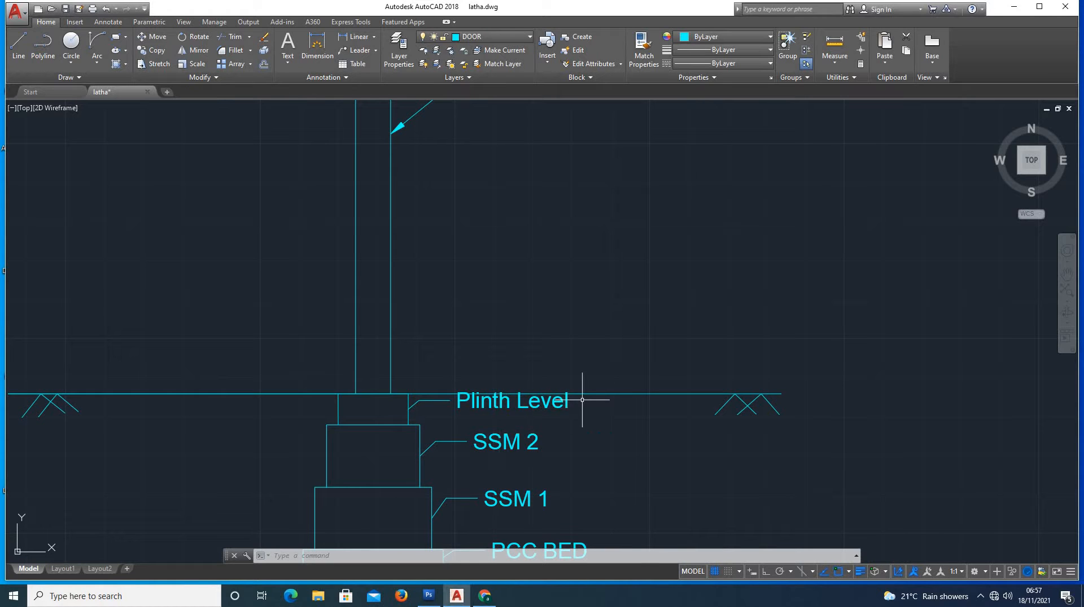
left_click(565, 403)
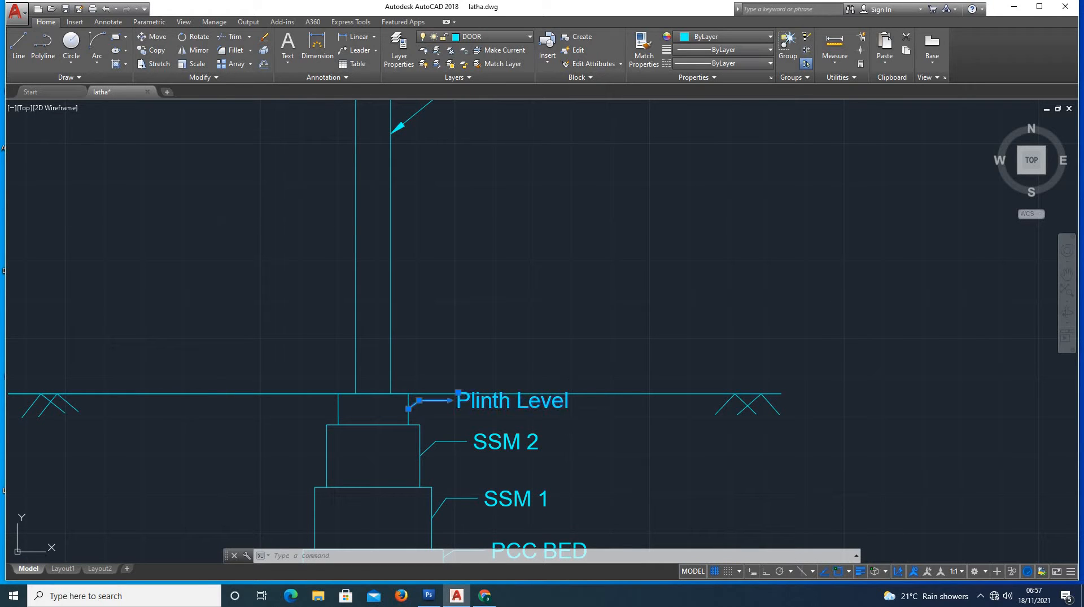
double_click(568, 405)
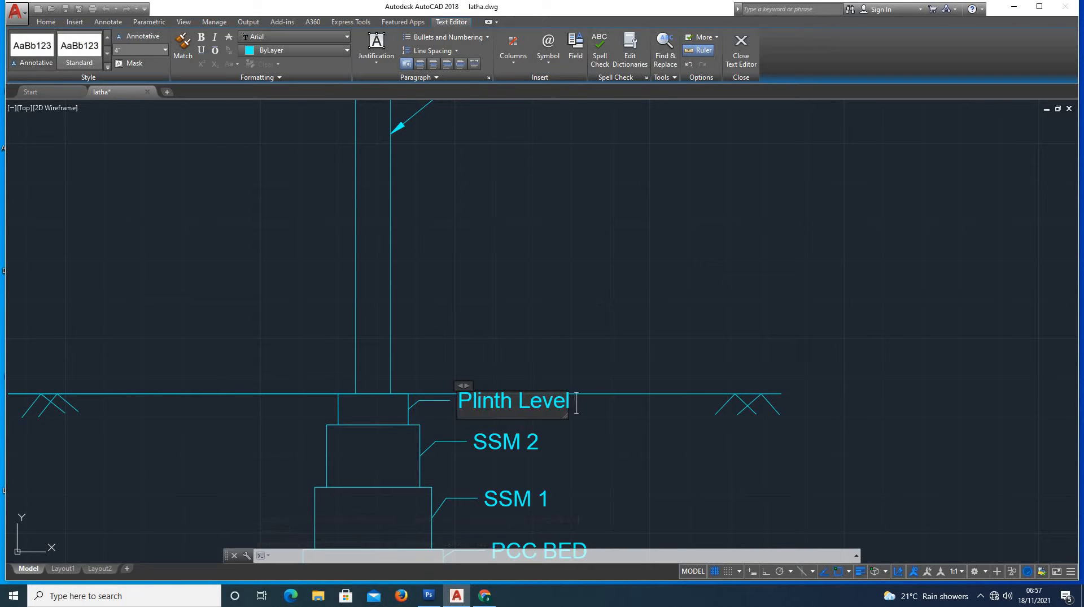
type("8")
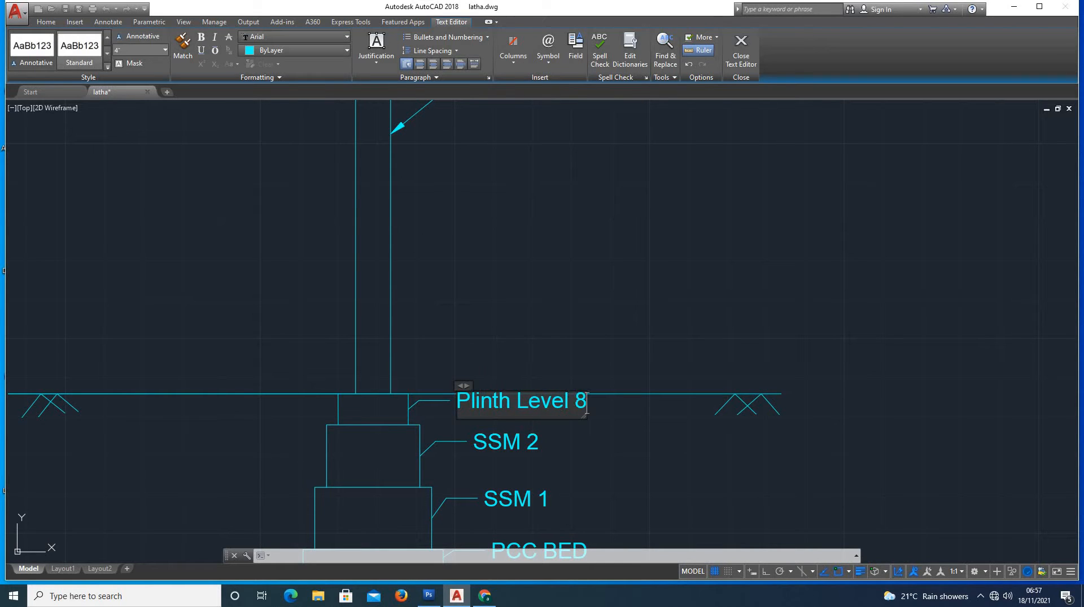
type("@")
key("BackSpace")
type("\"")
key("Return")
key("Escape")
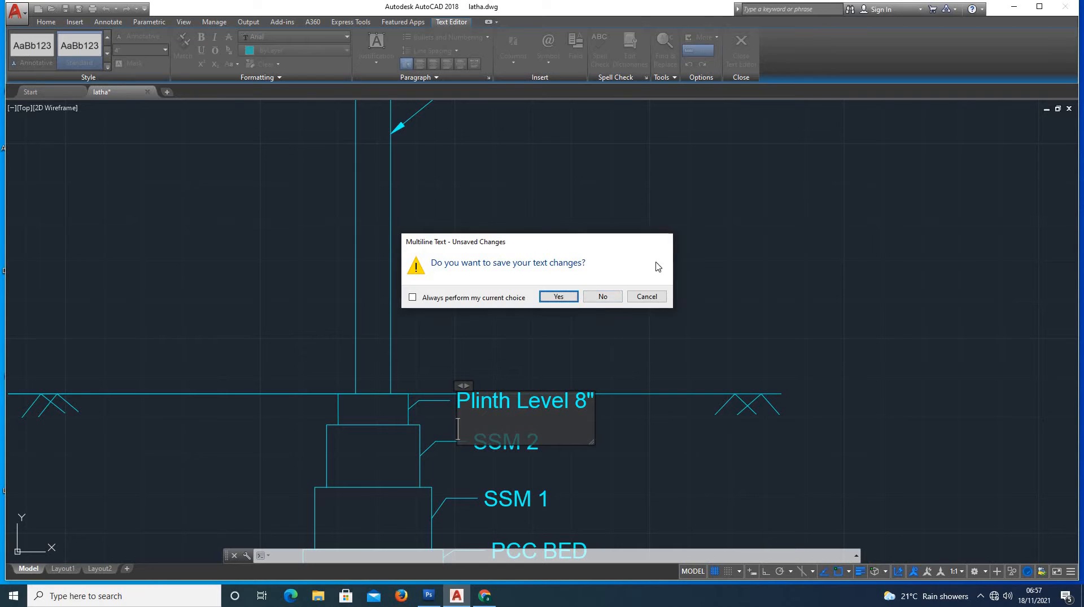
left_click(647, 296)
left_click(613, 413)
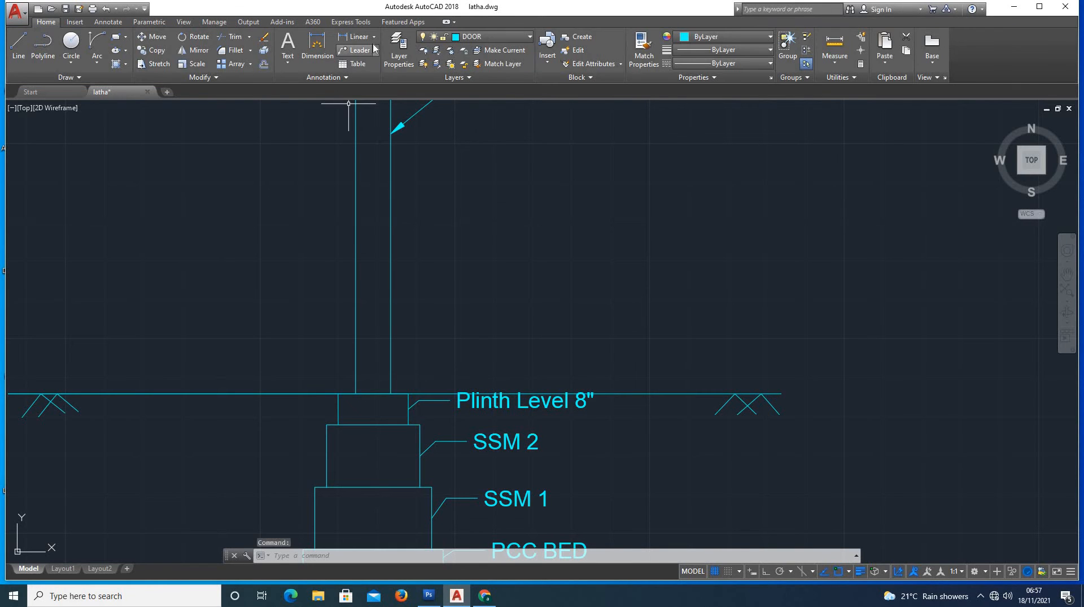
- Check the height of the plinth block with a trial linear dimension along its vertical edge, without placing it
left_click(367, 43)
left_click(337, 394)
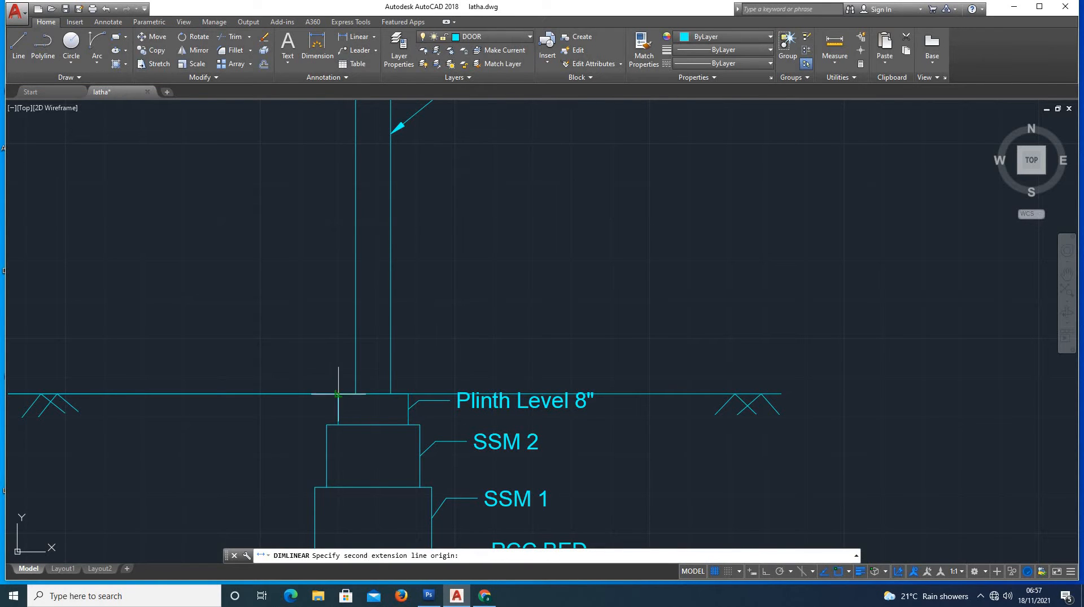
left_click(338, 424)
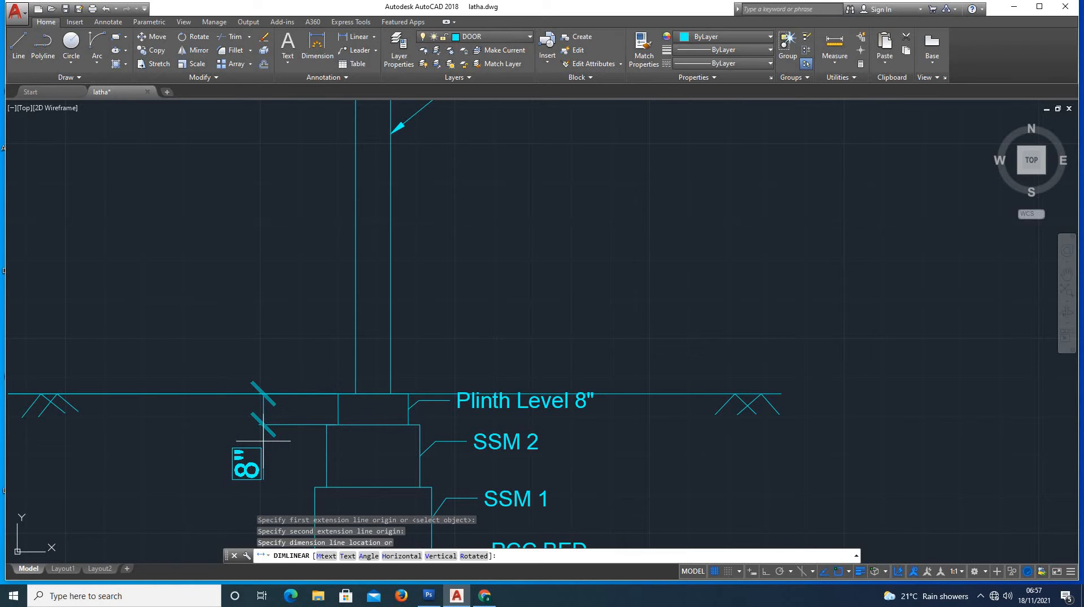
key("Escape")
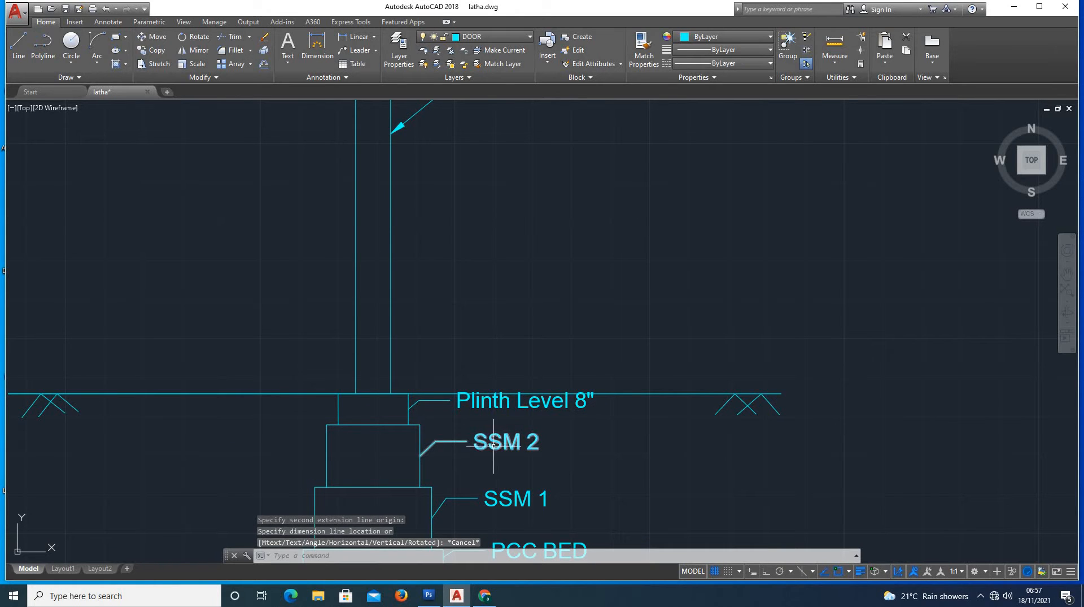
- Add the height 16" to the end of the SSM 2 leader label, keeping the text on one line
double_click(537, 447)
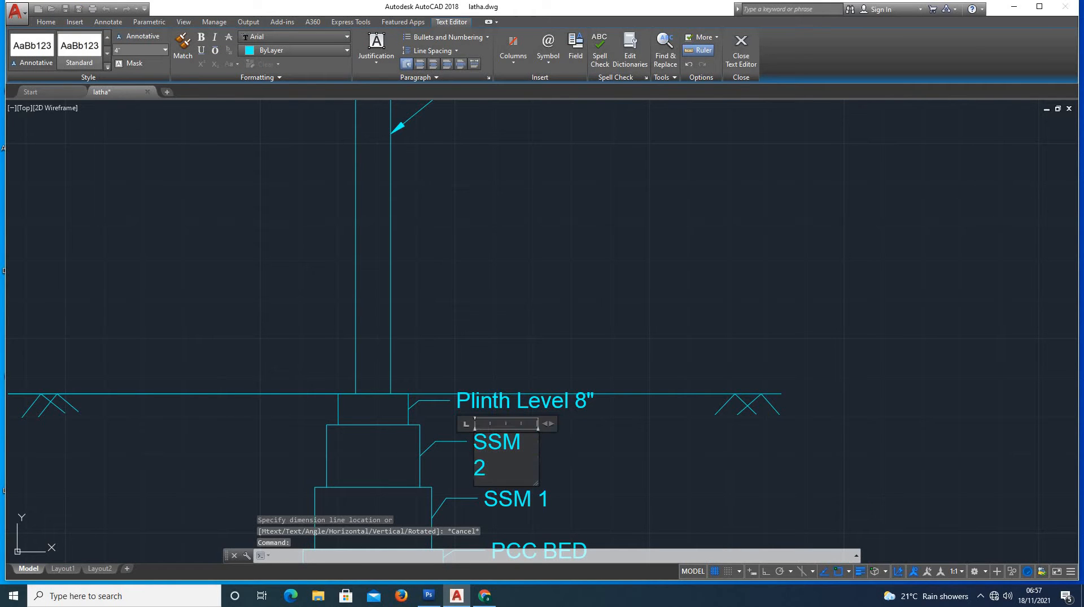
key("ctrl+z")
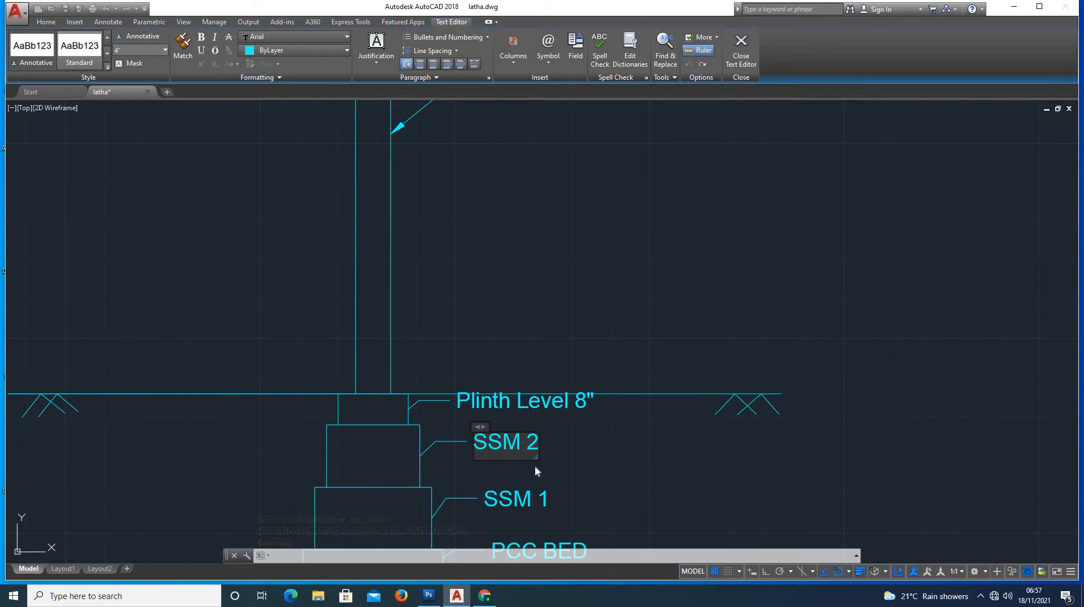
type("16\"")
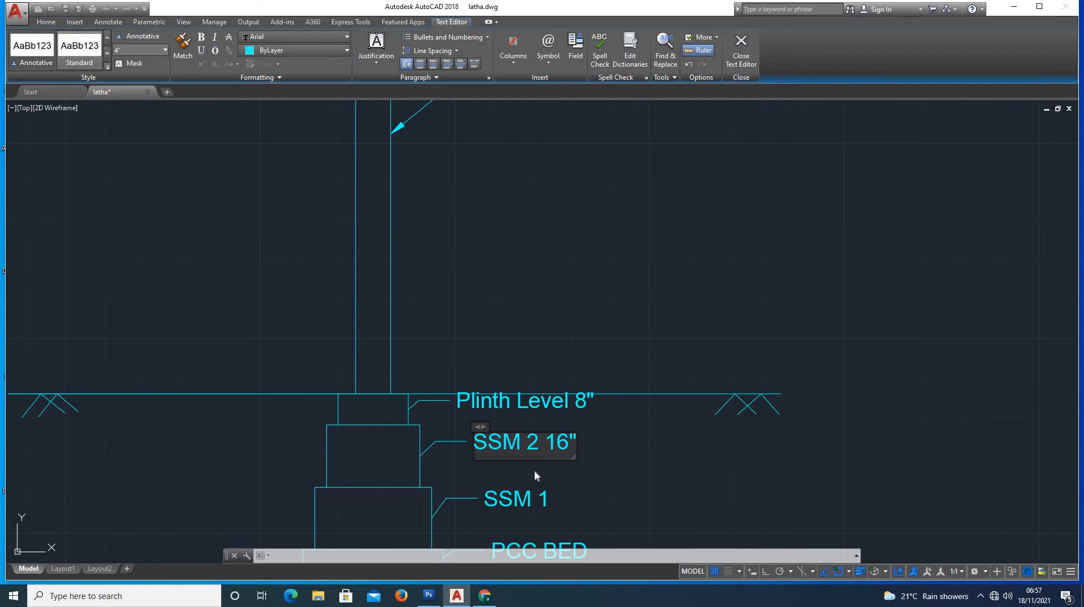
scroll(534, 469, "down", 2)
left_click(556, 509)
- Add the height 16" to the end of the SSM 1 leader label
scroll(547, 500, "up", 3)
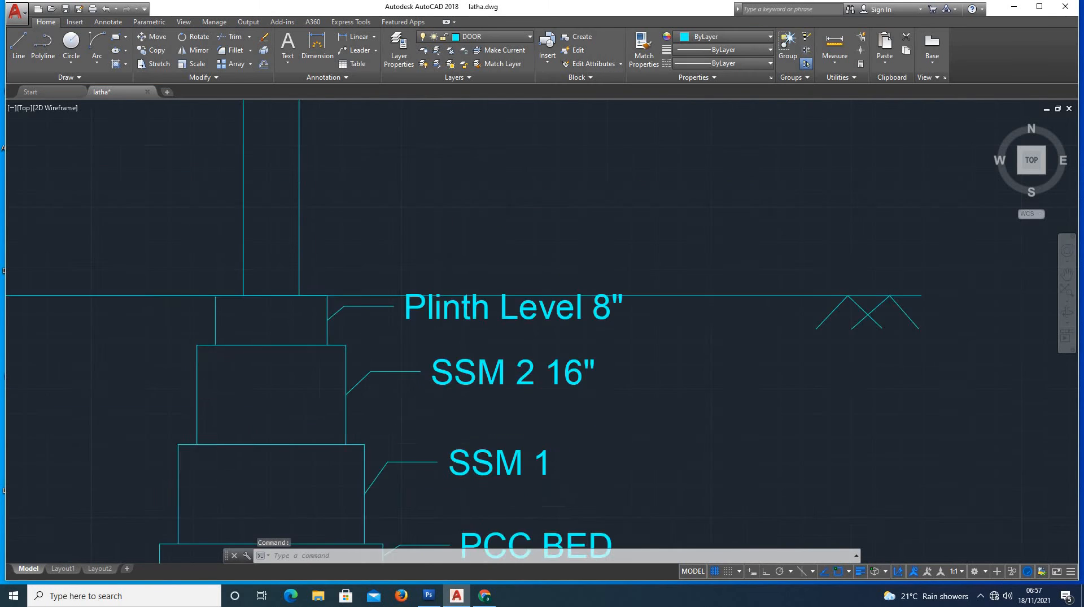
left_click(550, 452)
double_click(550, 451)
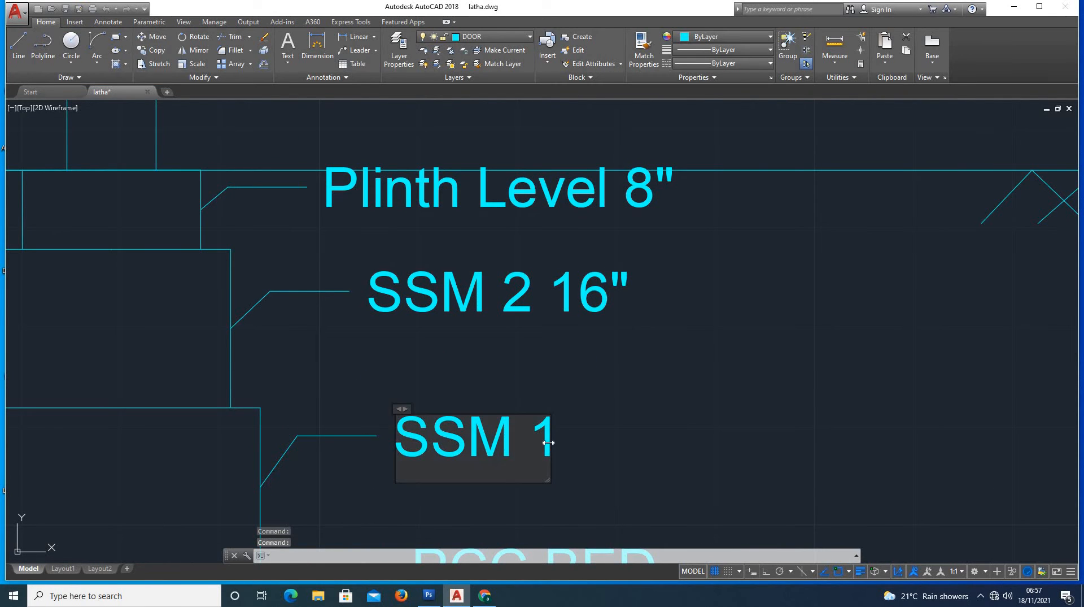
left_click(548, 449)
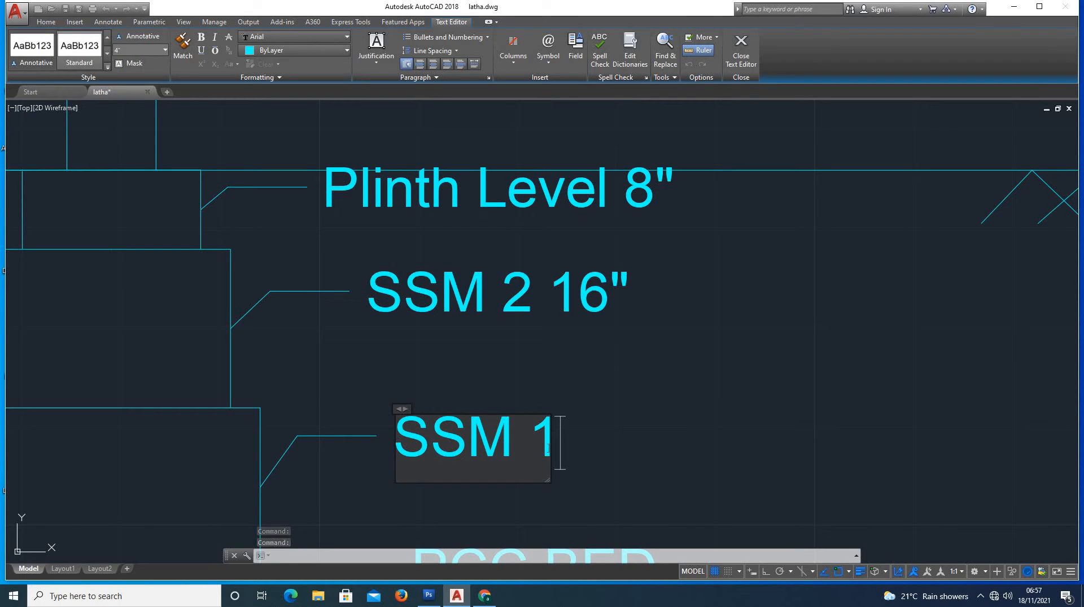
type("16\"")
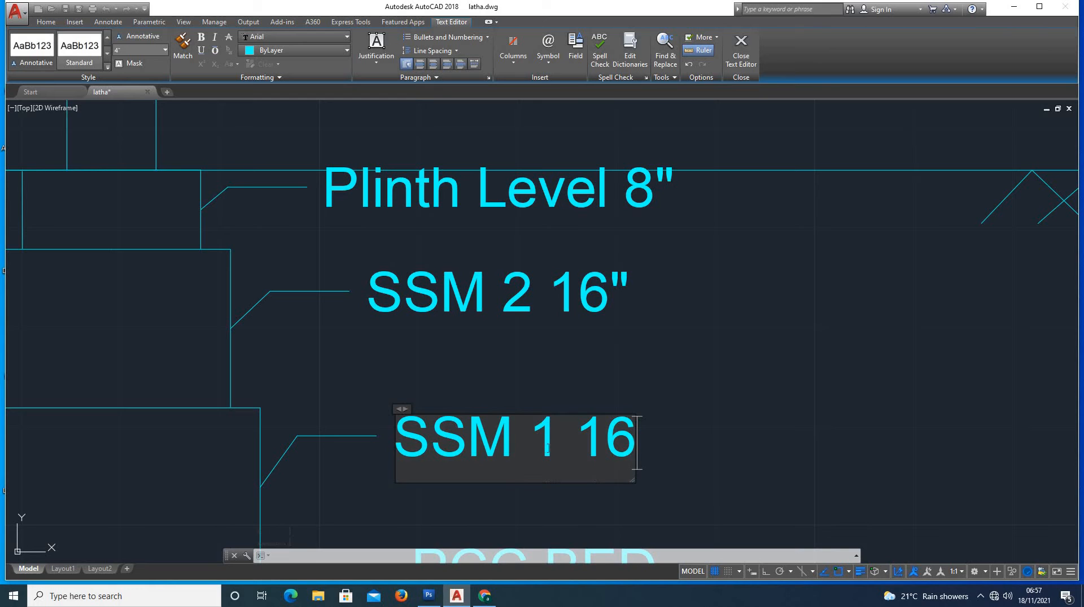
left_click(651, 361)
- Add the height 4" to the end of the PCC BED leader label
scroll(600, 368, "down", 4)
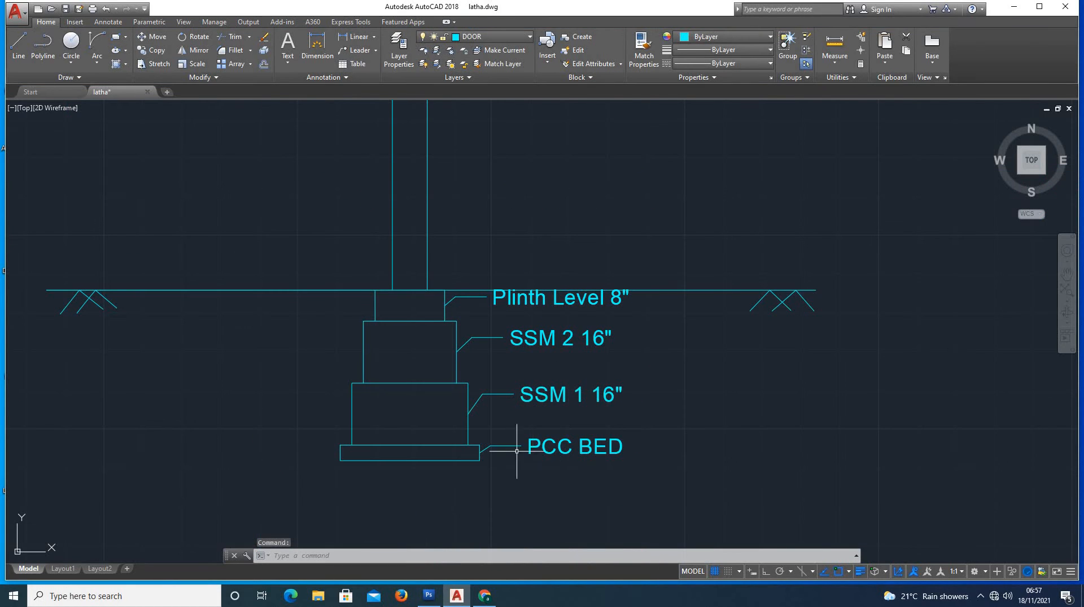
double_click(623, 448)
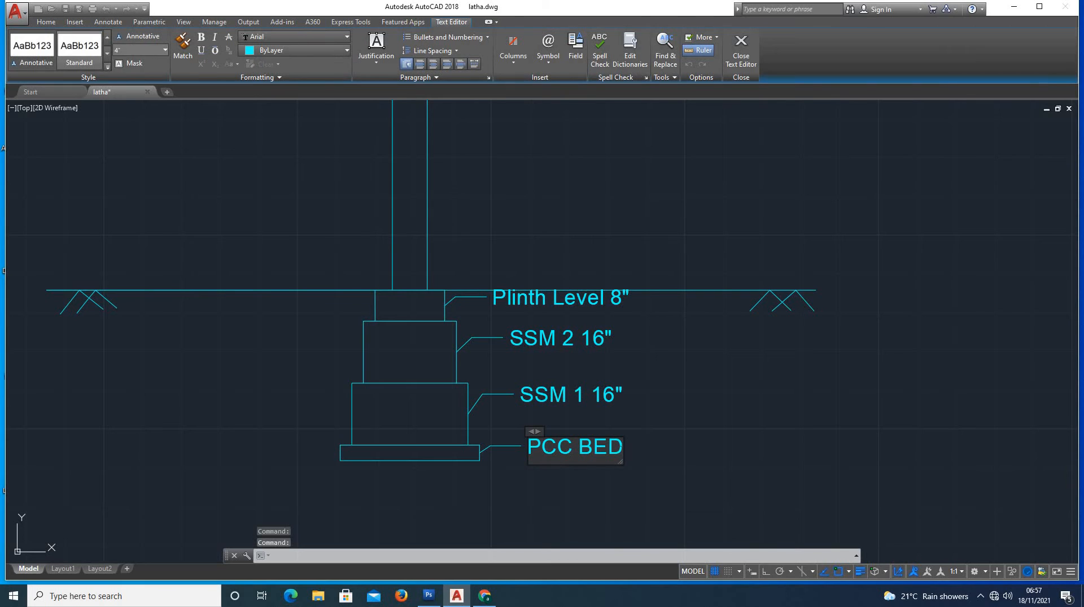
type("4\"")
key("Return")
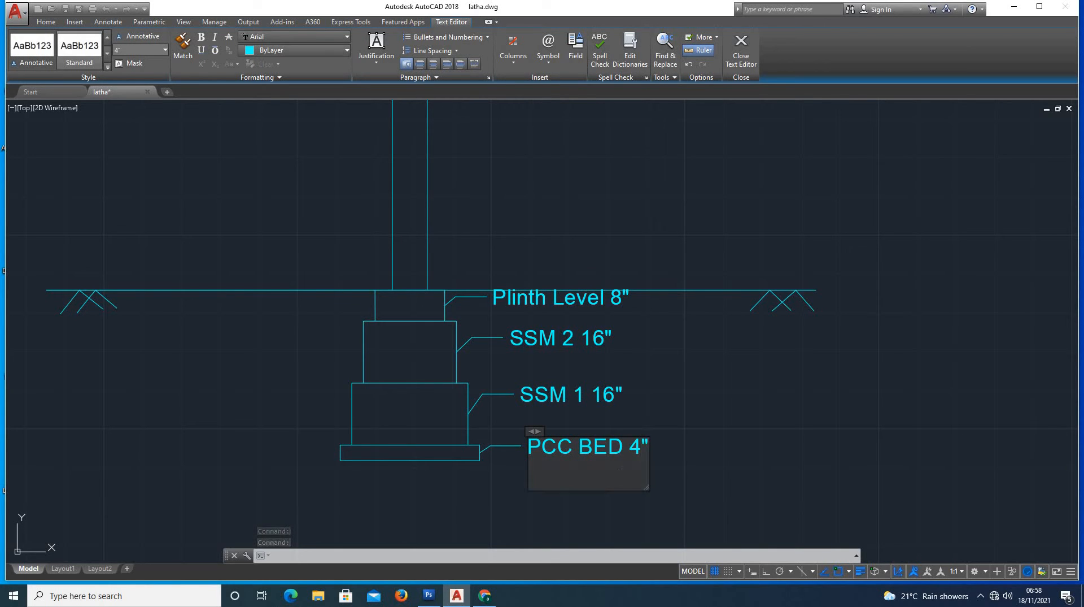
left_click(678, 463)
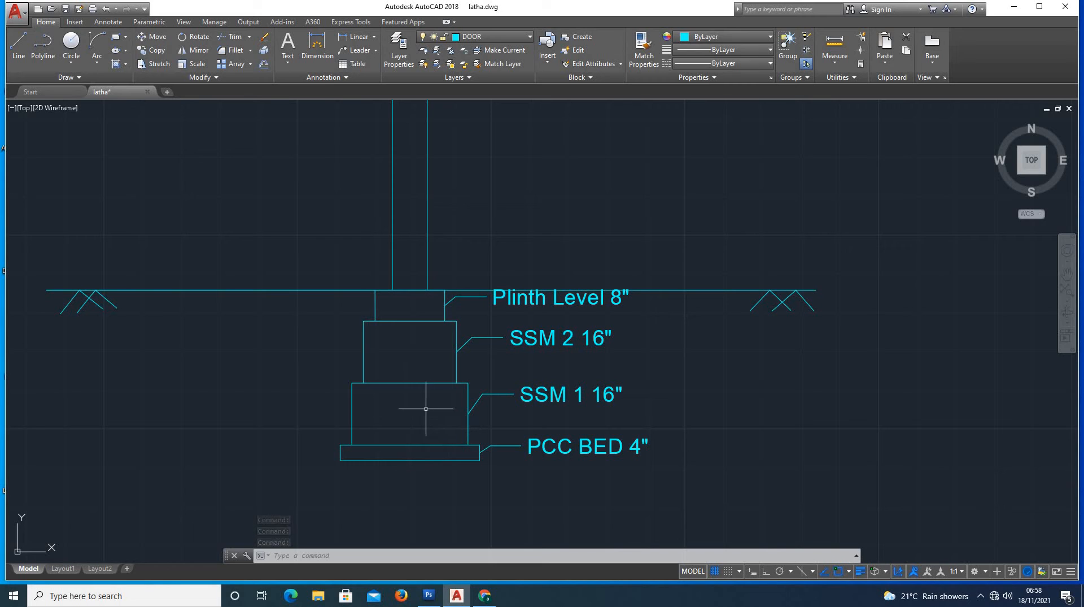
- Dimension the overall width of the PCC bed with a linear dimension placed just below its bottom edge
scroll(444, 302, "up", 2)
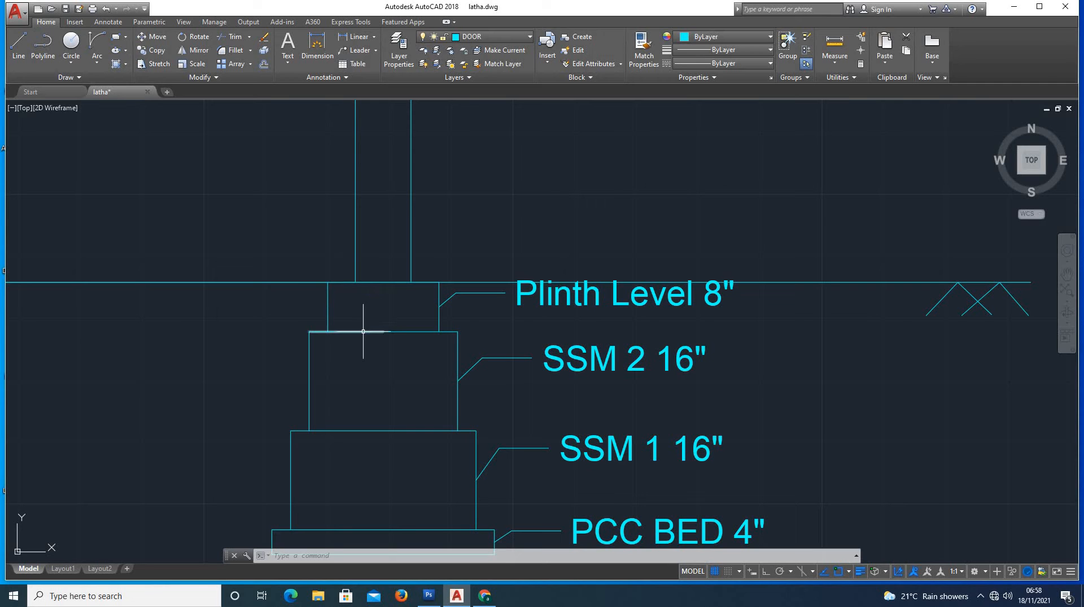
scroll(446, 359, "down", 4)
scroll(492, 353, "up", 2)
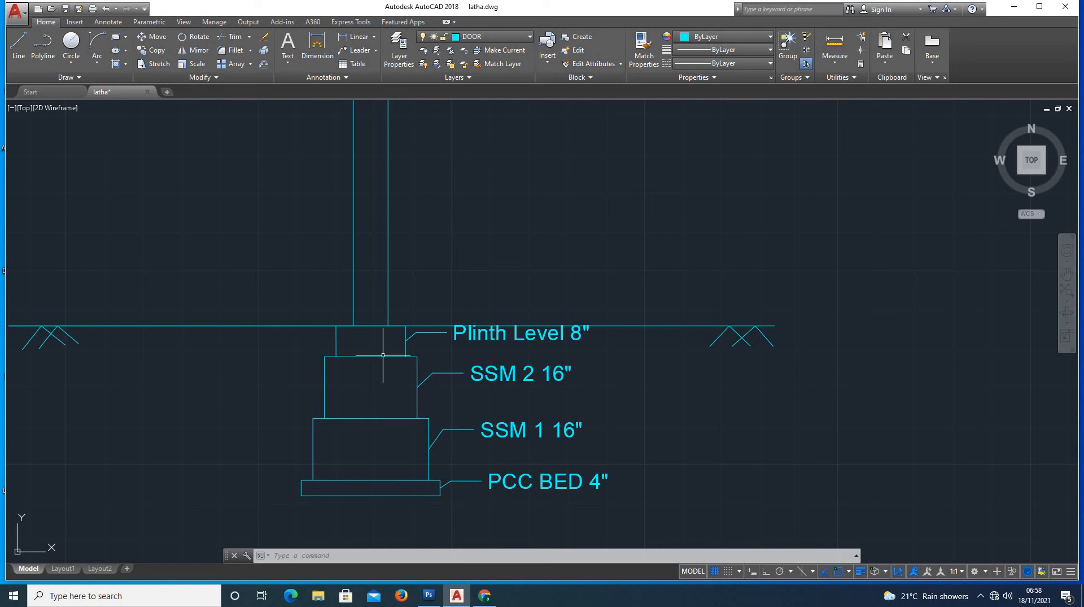
left_click(365, 42)
scroll(358, 247, "down", 4)
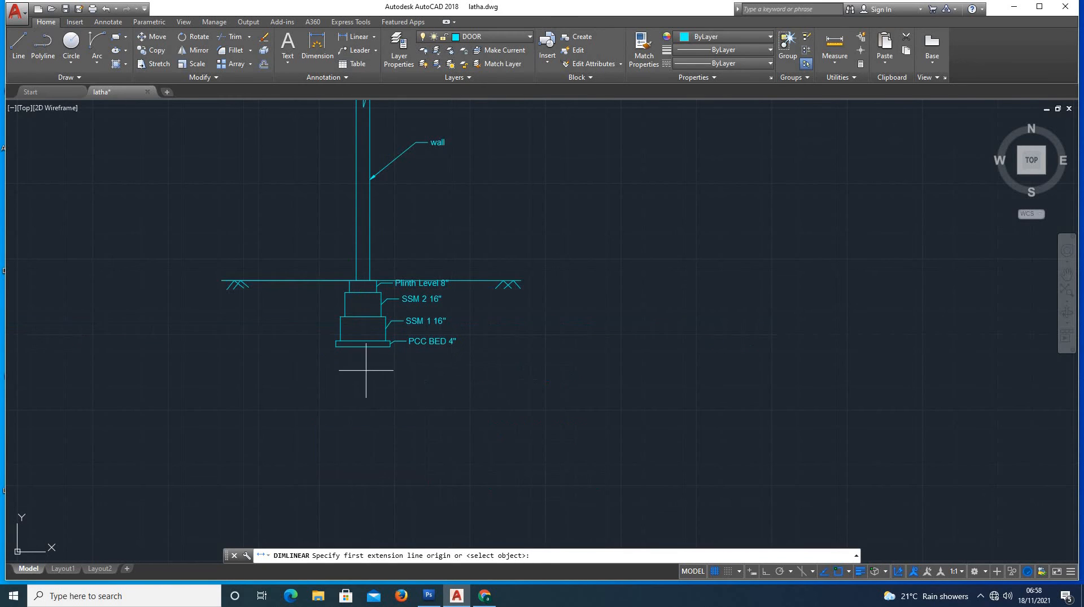
scroll(366, 370, "up", 4)
left_click(295, 314)
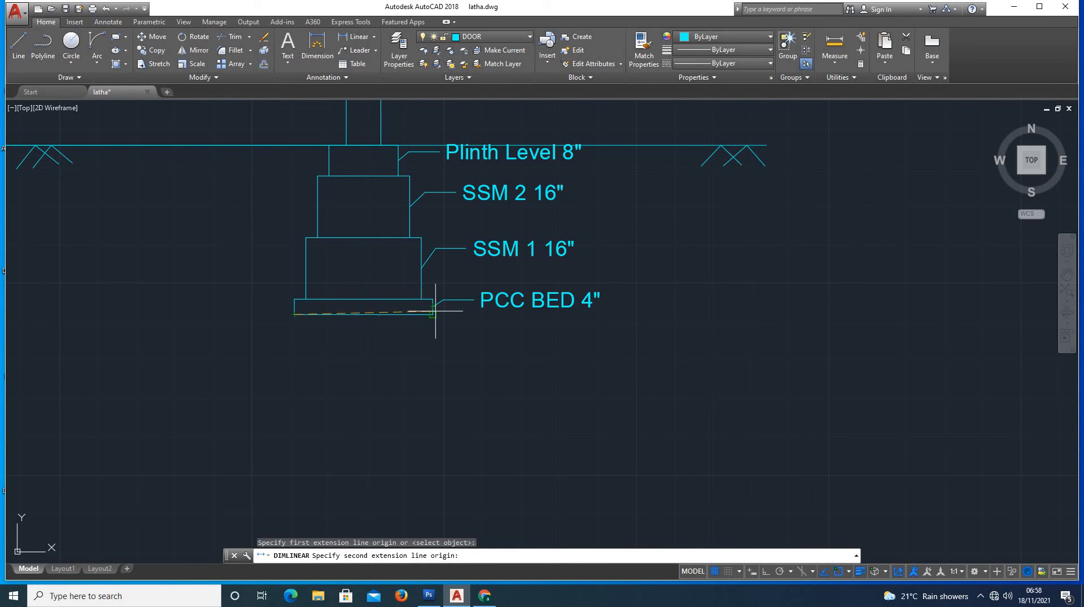
left_click(433, 313)
left_click(427, 348)
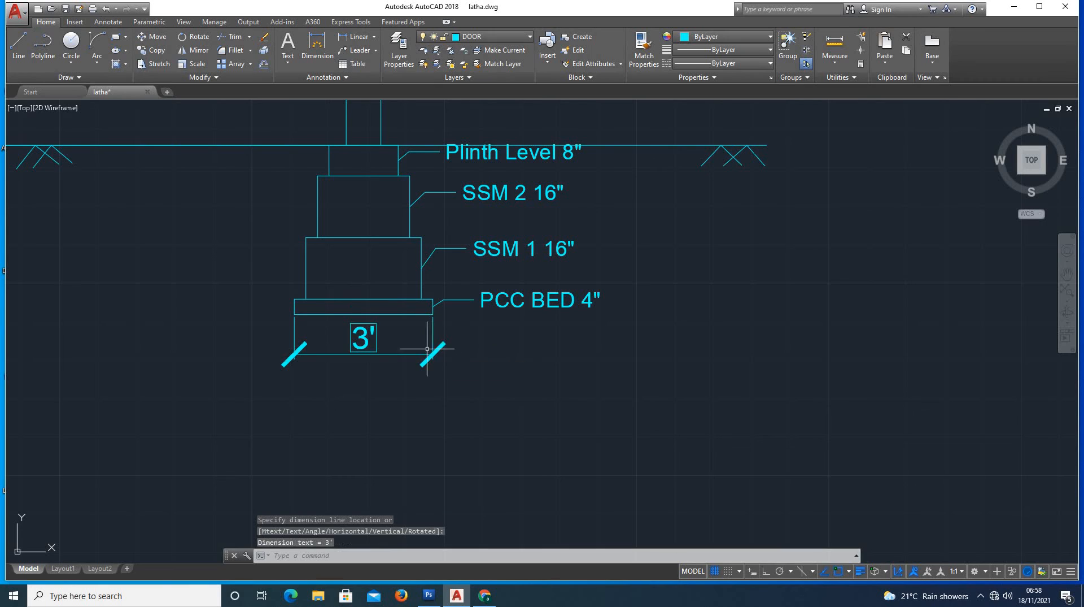
- Dimension the width of the SSM 1 course with a linear dimension placed just below the PCC bed dimension
key("Return")
left_click(305, 237)
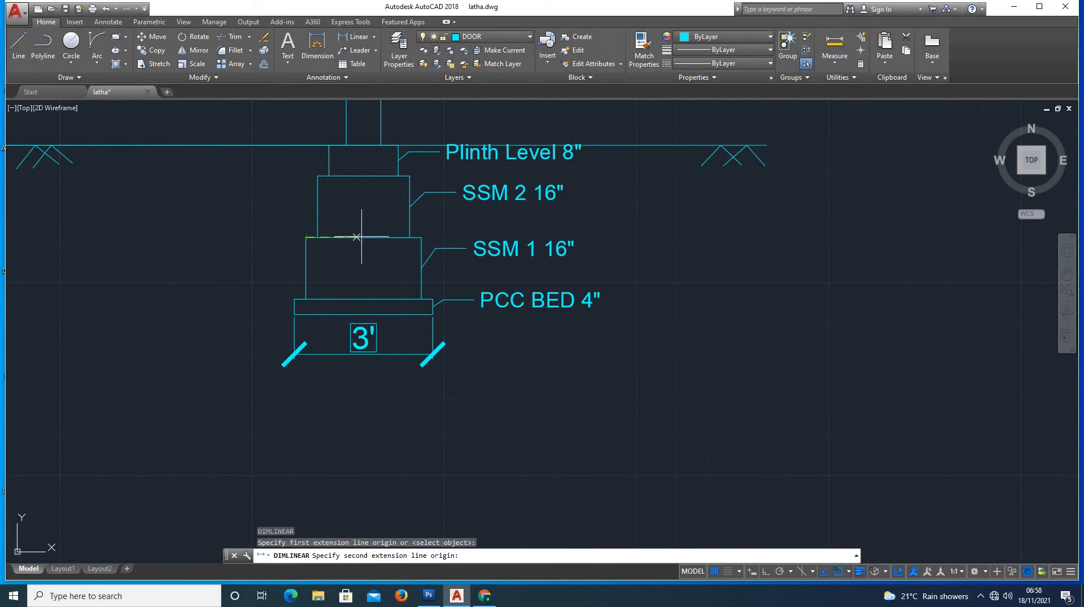
left_click(421, 238)
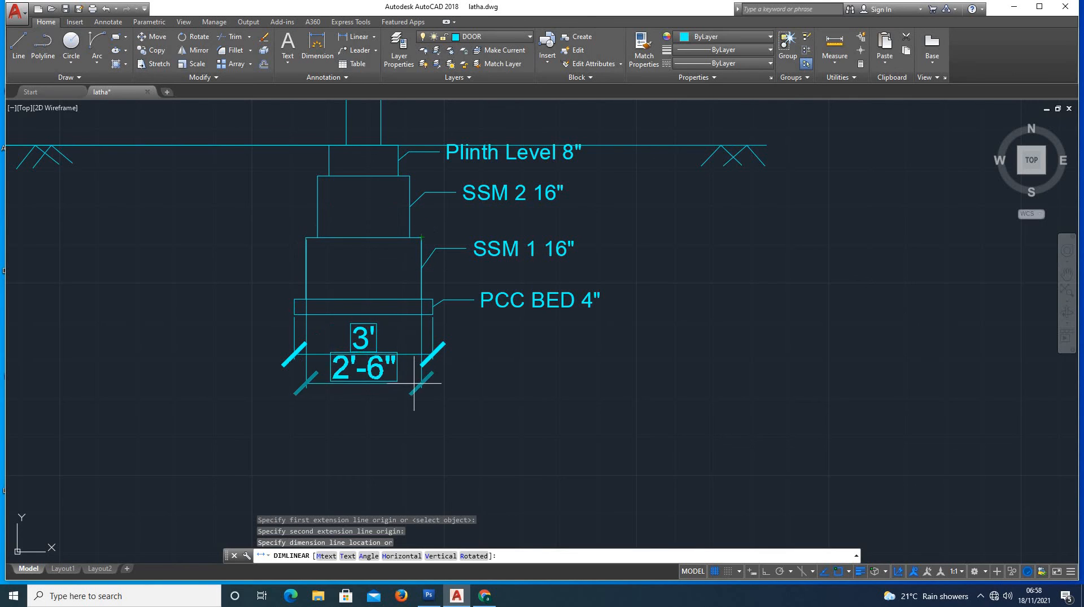
left_click(414, 389)
- Dimension the width of the SSM 2 course with a linear dimension placed below the SSM 1 width dimension
key("Return")
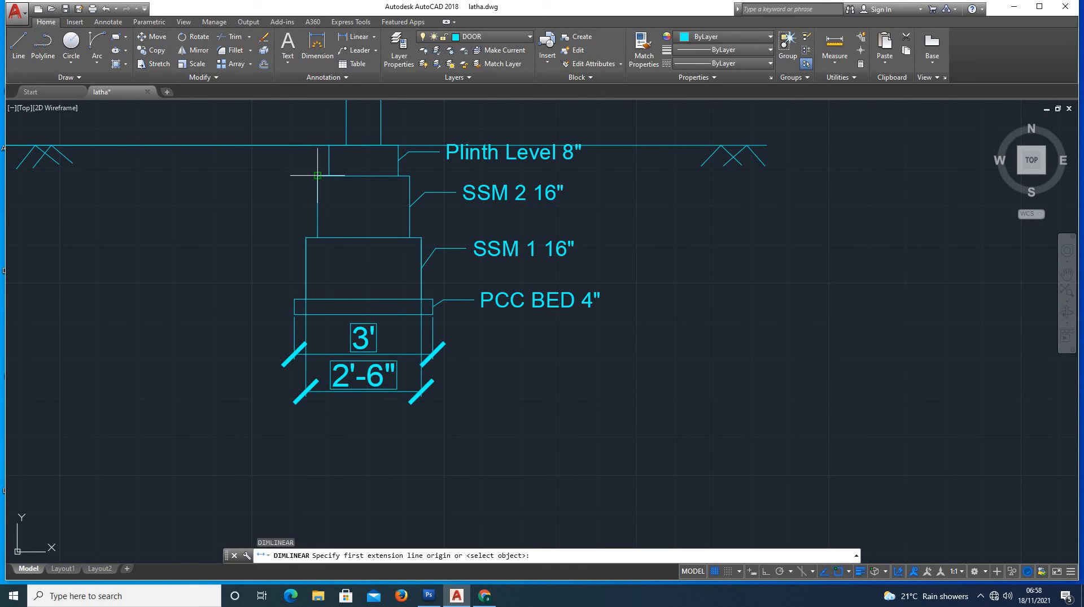
left_click(317, 176)
left_click(410, 176)
left_click(413, 452)
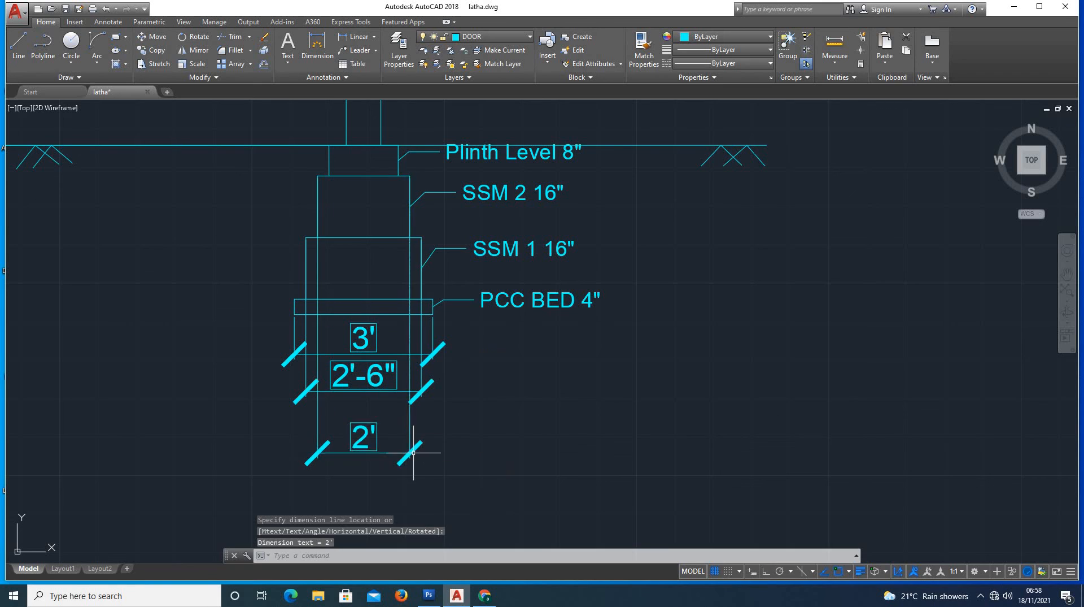
- Dimension the width of the plinth course with a linear dimension placed below the SSM 2 width dimension
key("Return")
left_click(329, 146)
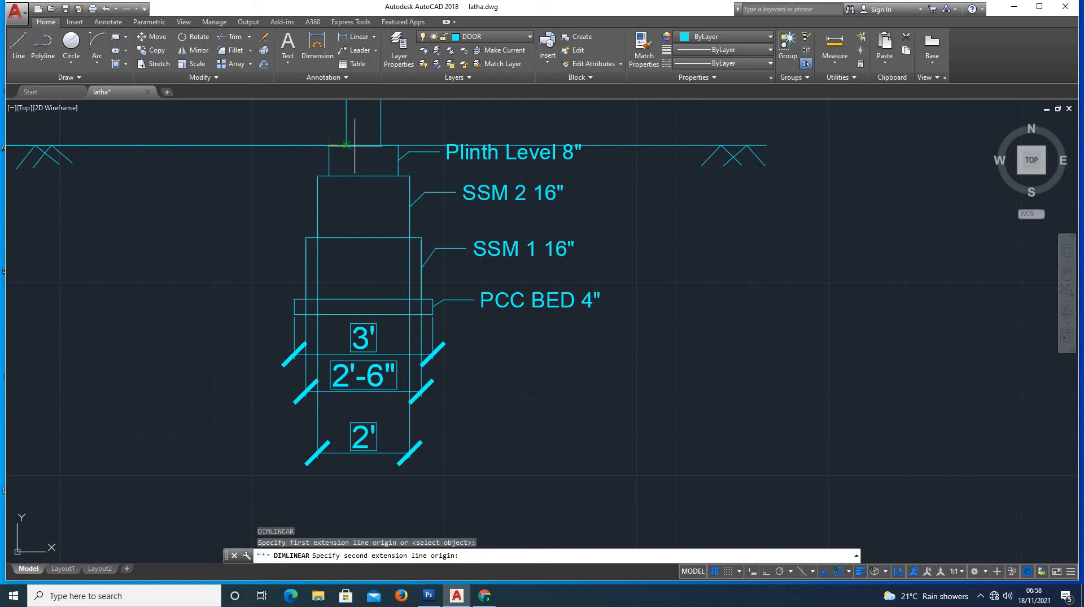
left_click(398, 145)
scroll(403, 260, "down", 3)
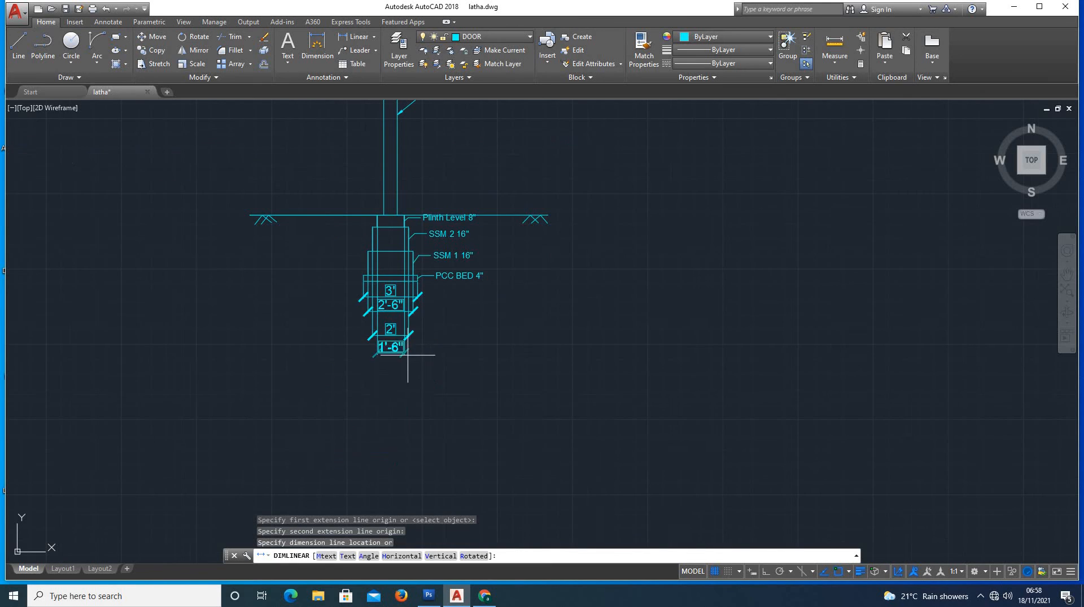
scroll(408, 355, "up", 2)
left_click(410, 364)
scroll(441, 358, "down", 2)
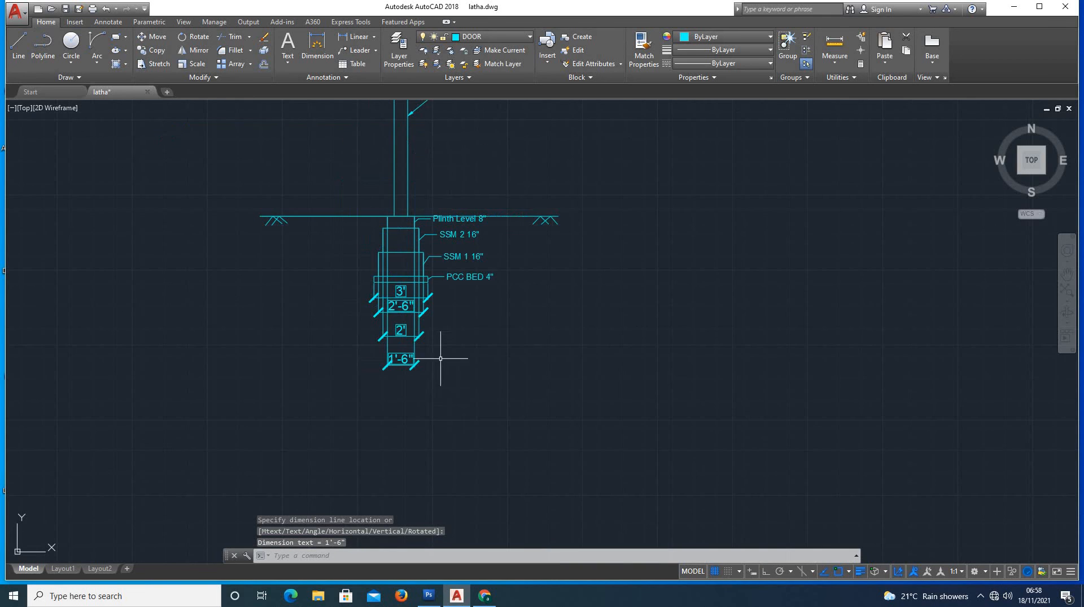
scroll(395, 294, "down", 2)
scroll(390, 237, "up", 3)
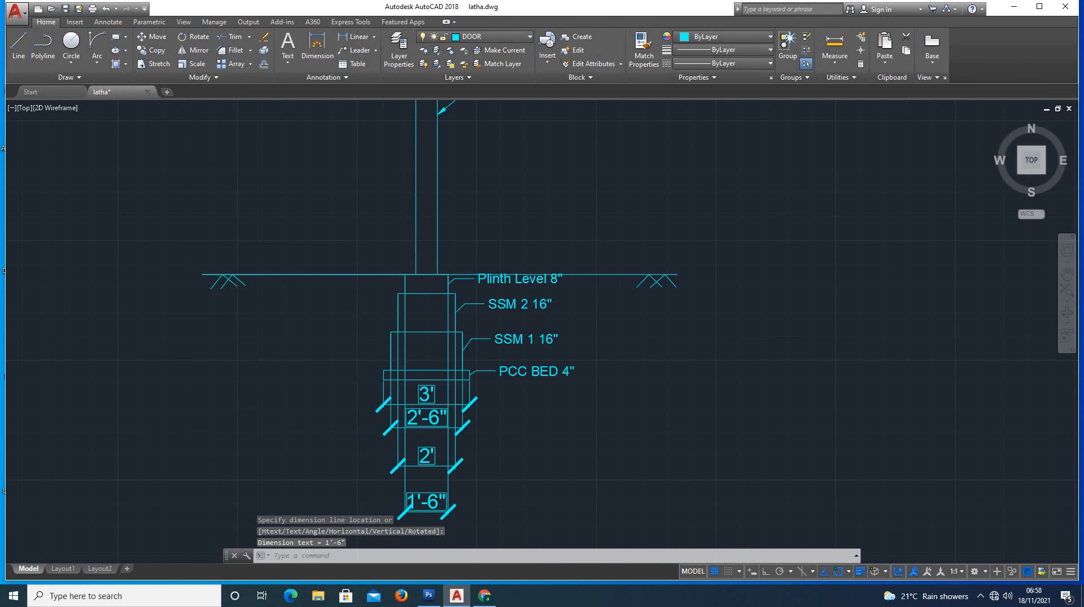
scroll(423, 234, "down", 3)
scroll(436, 243, "up", 2)
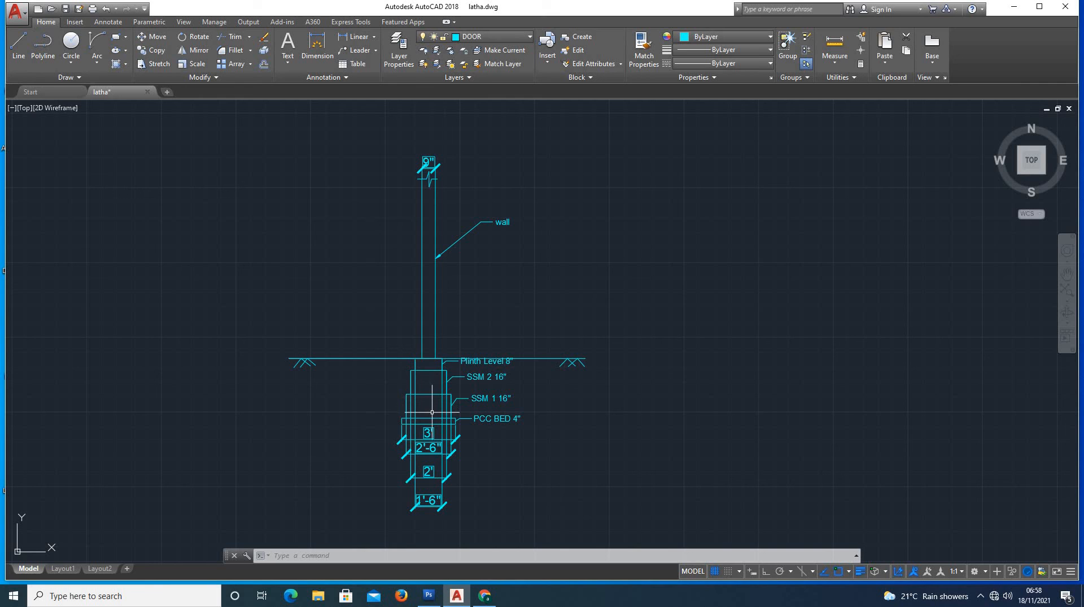
scroll(425, 429, "up", 2)
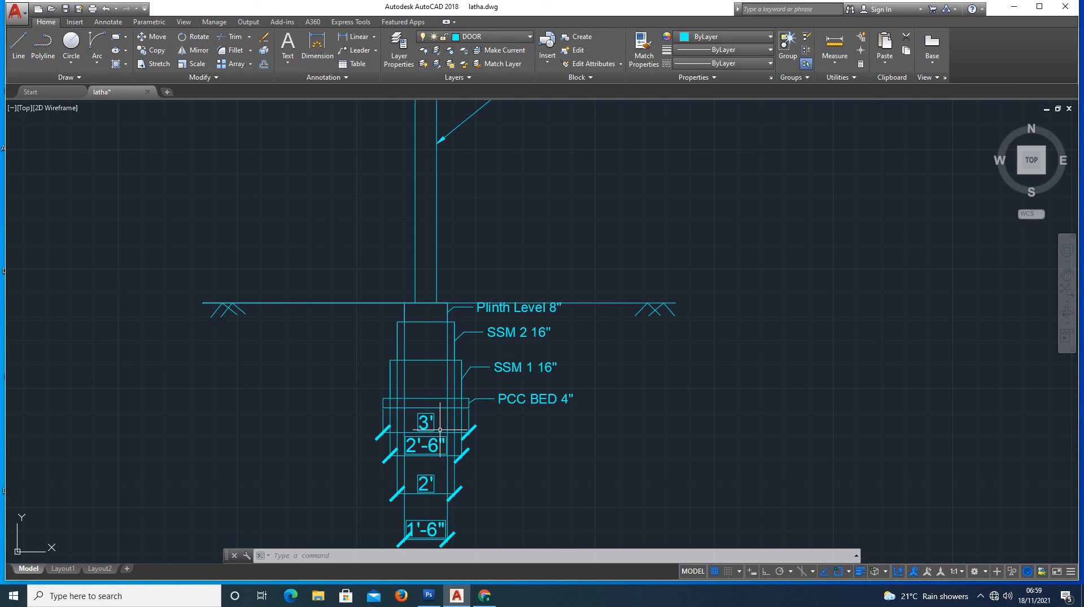
scroll(440, 430, "down", 2)
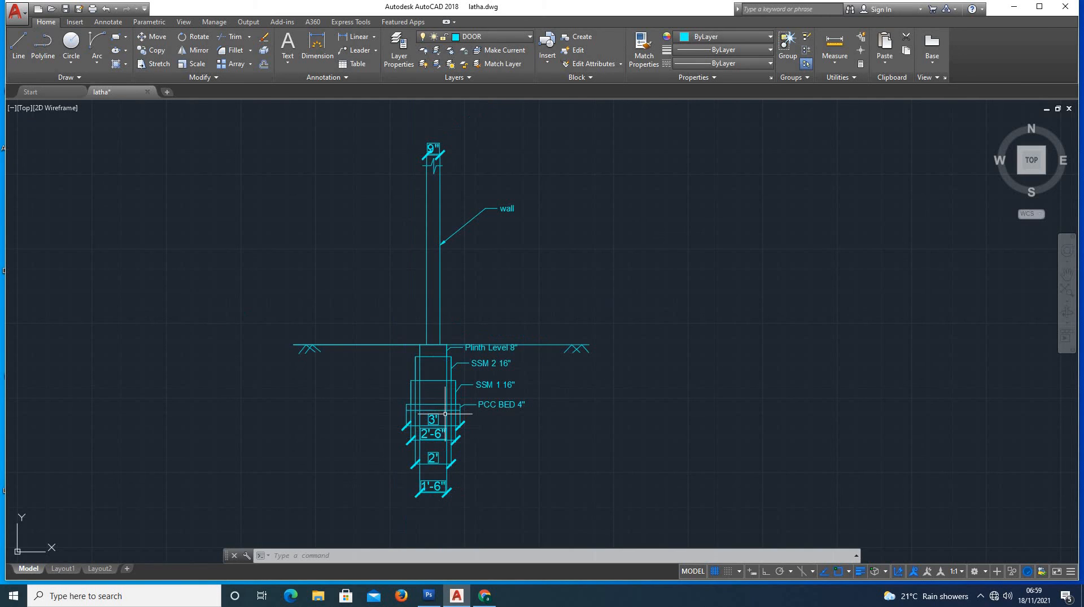